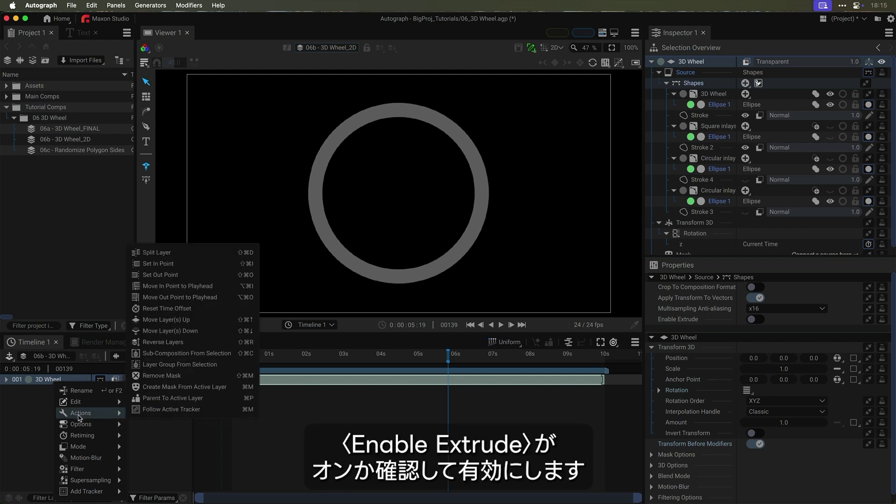
Step: Enable Extrude for the 3D Wheel layer
mouse_move(84, 424)
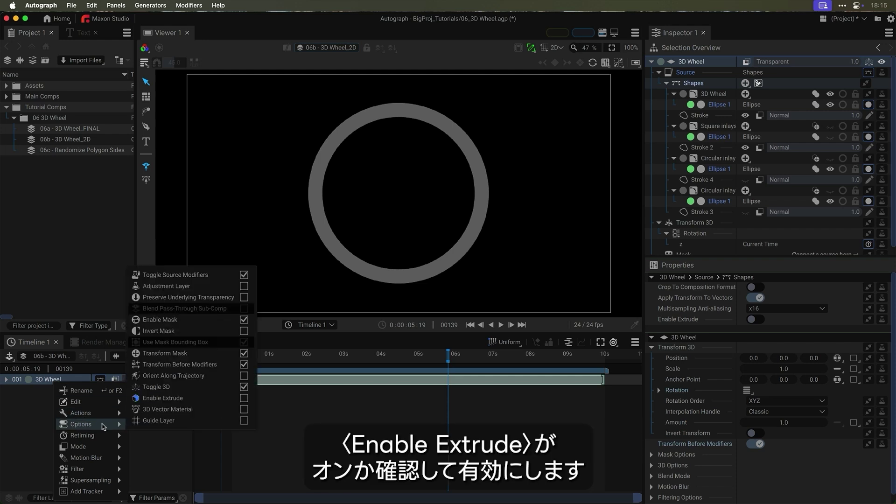
click(179, 398)
click(373, 382)
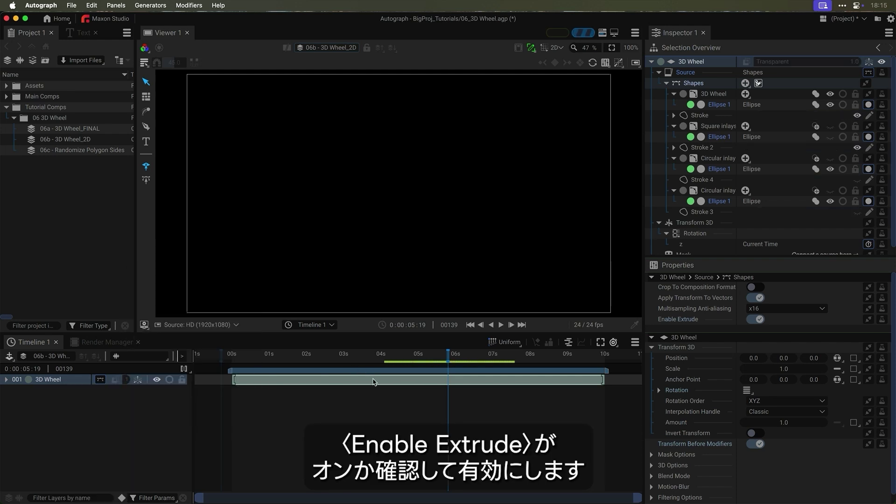
Step: Switch the viewer to 3D mode and frame the extruded wheel in an angled close-up
click(556, 48)
click(557, 73)
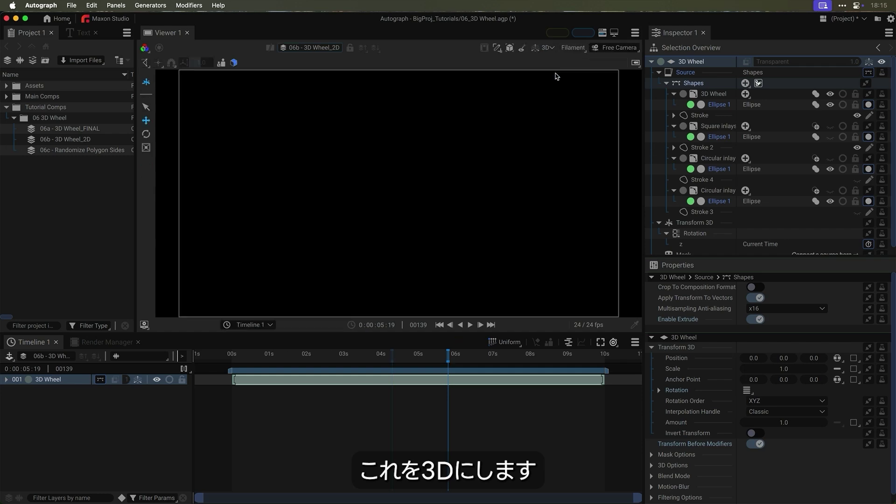
key(f)
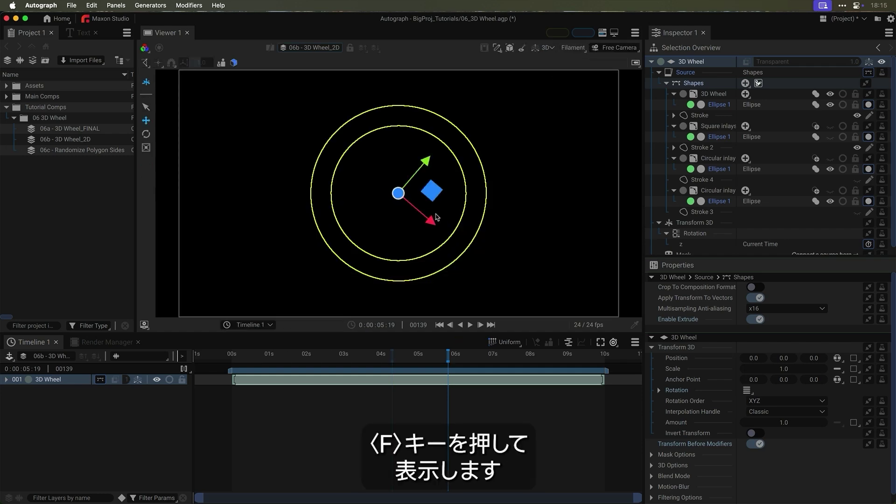
click(442, 210)
key(f)
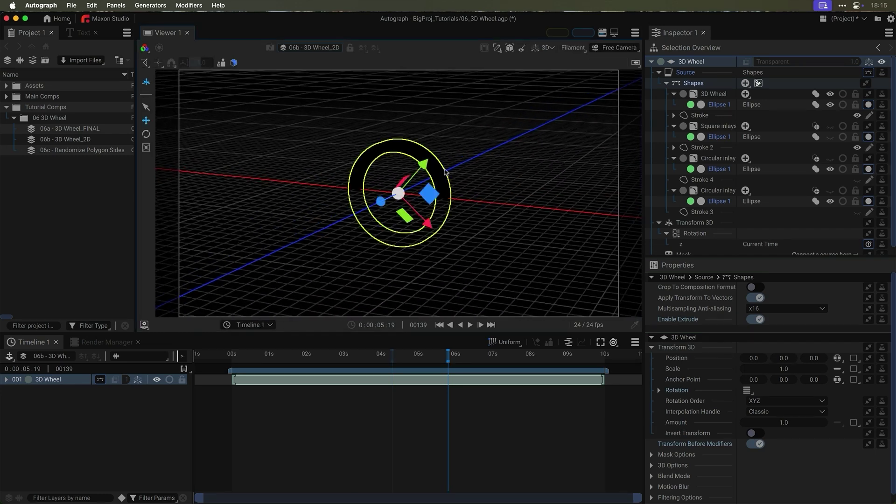
drag(458, 165, 402, 203)
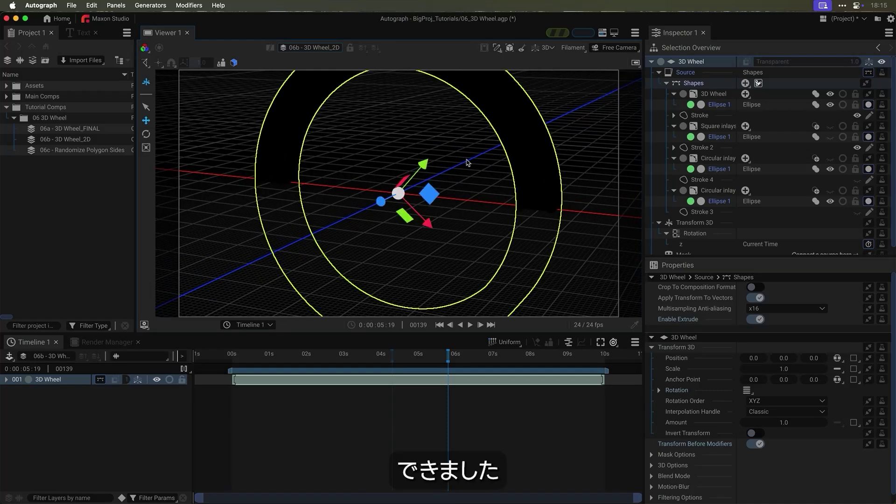
drag(458, 166, 396, 199)
scroll(395, 199, up, 5)
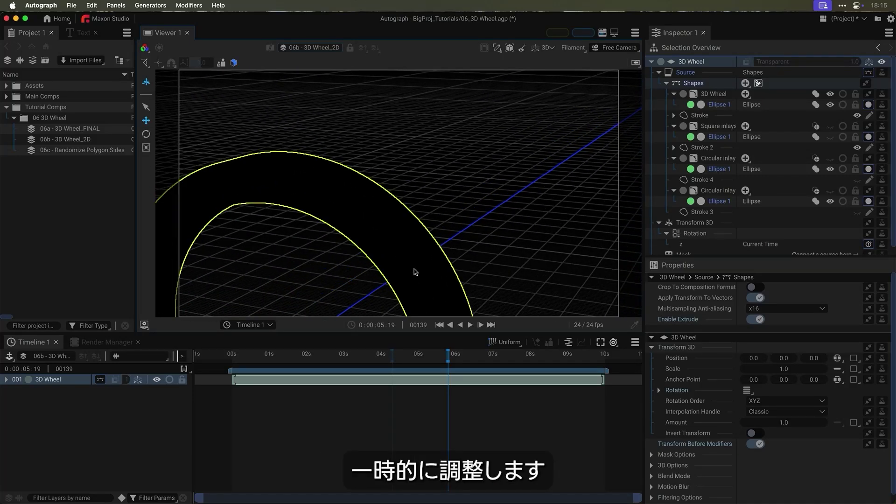
Step: Add a Dome Light layer to the composition and set its intensity to 620
click(87, 419)
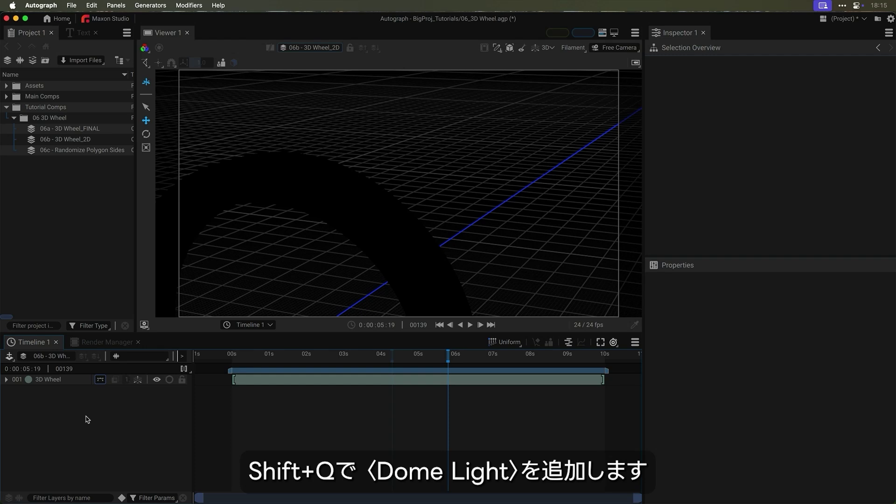
key(shift+q)
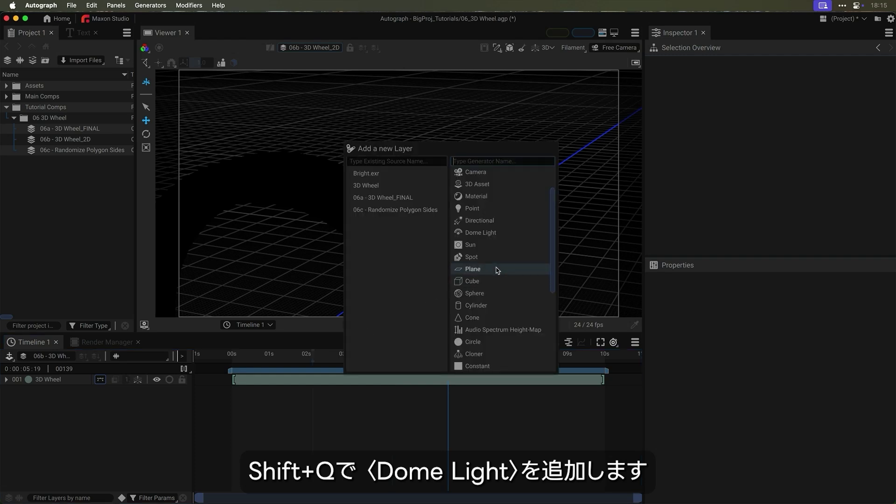
click(497, 232)
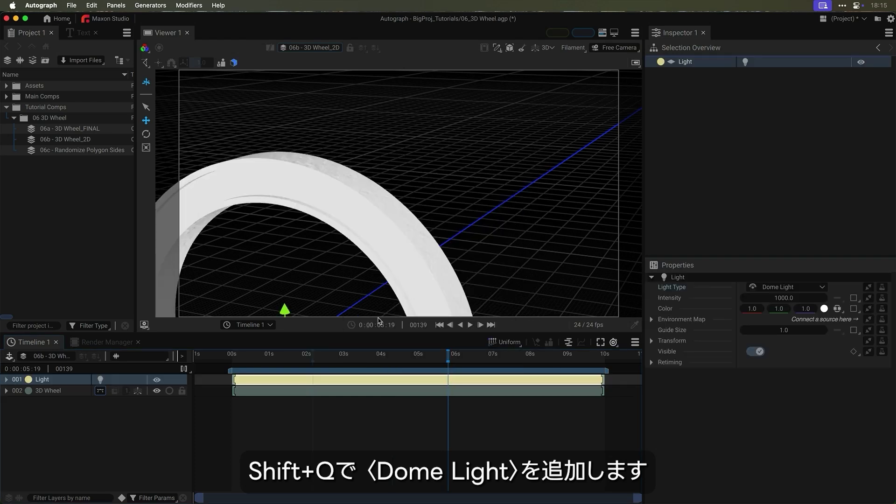
drag(784, 298, 709, 298)
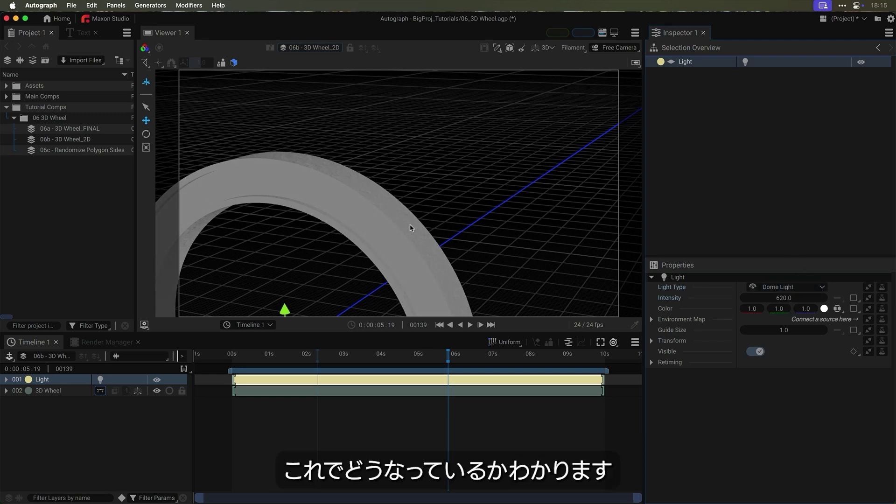
Step: Choose the Engraved bevel type for the 3D Wheel's stroke and set its bevel size to 0.02
drag(410, 226, 376, 229)
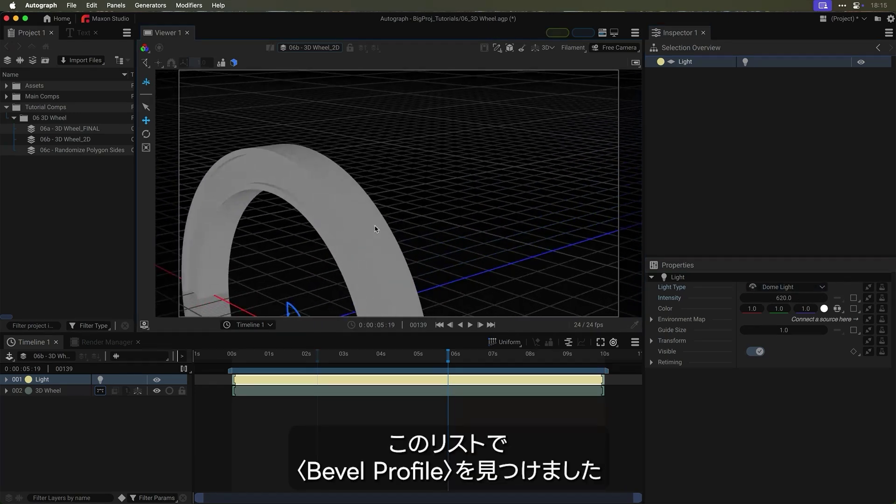
click(398, 391)
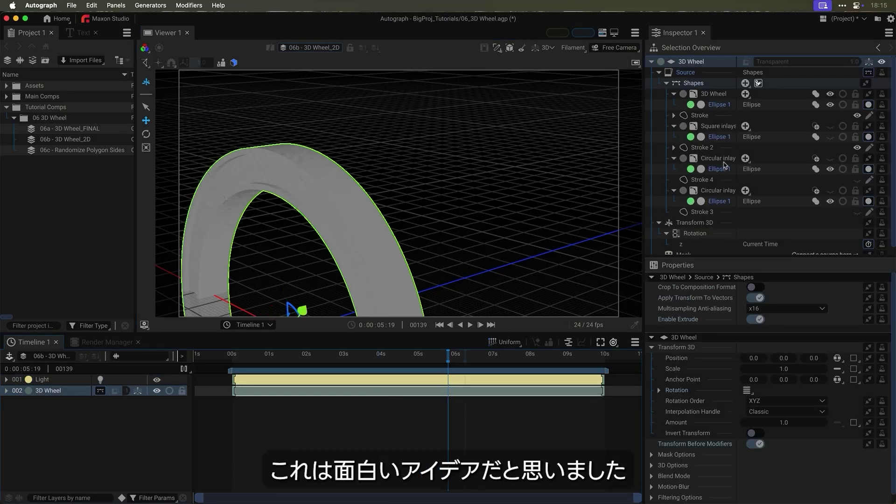
click(702, 116)
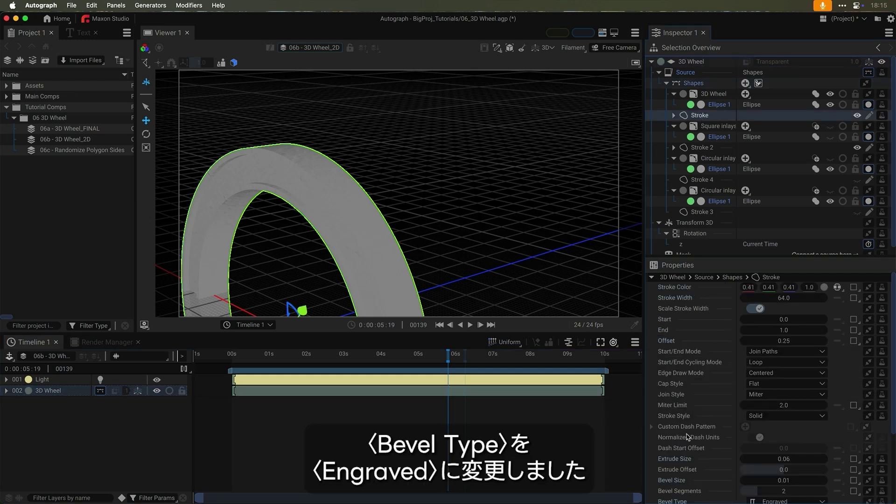
scroll(693, 430, down, 4)
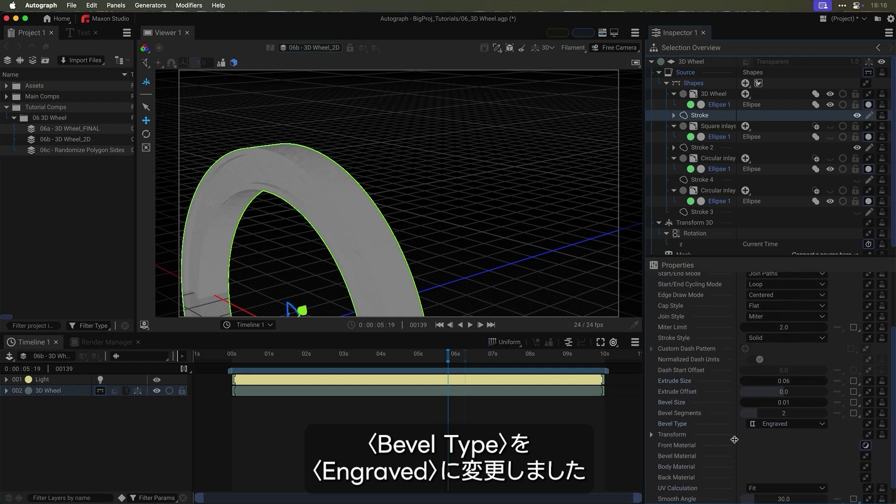
click(773, 426)
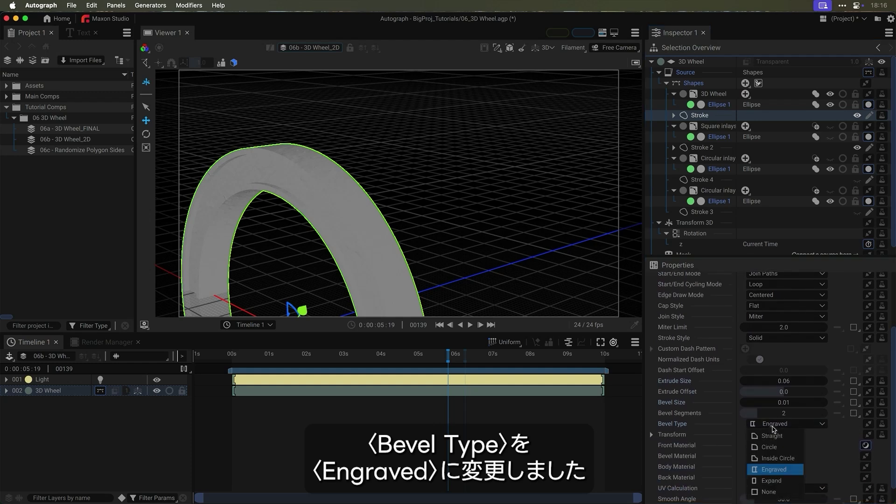
click(786, 472)
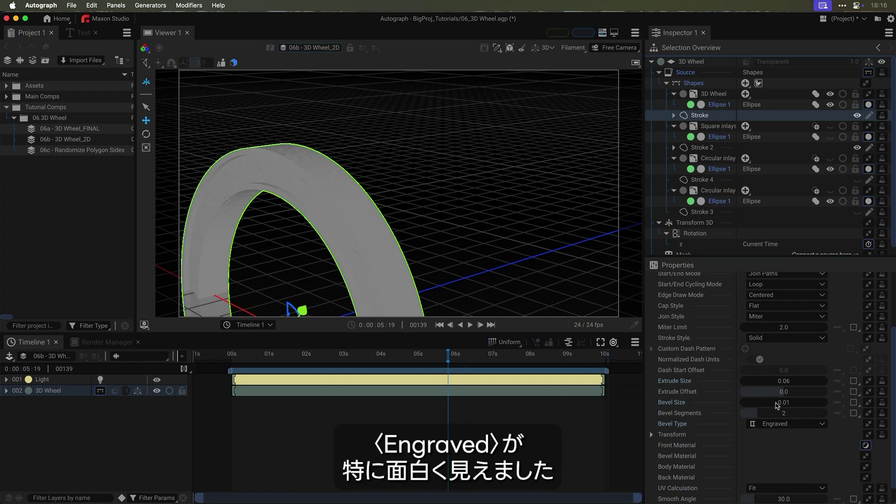
drag(777, 405, 783, 406)
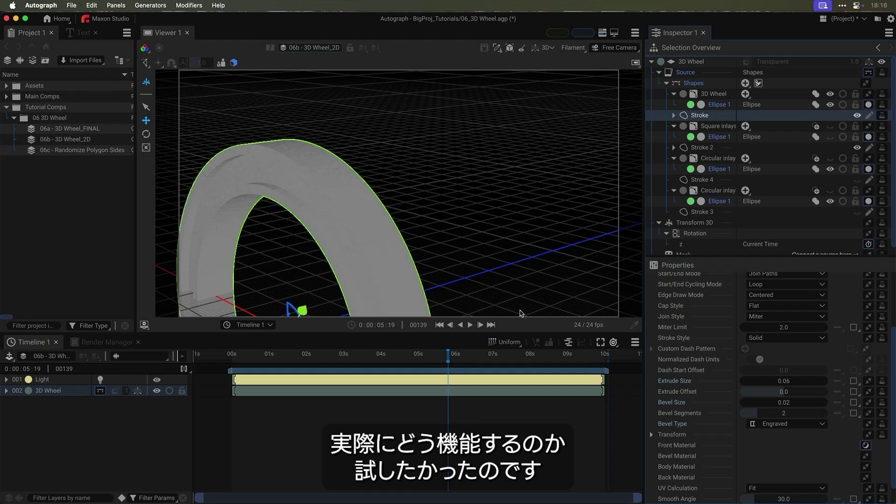
Step: Examine the engraved bevel along the wheel's edge up close from several angles
mouse_move(397, 250)
mouse_down()
mouse_move(409, 247)
mouse_move(387, 244)
mouse_up()
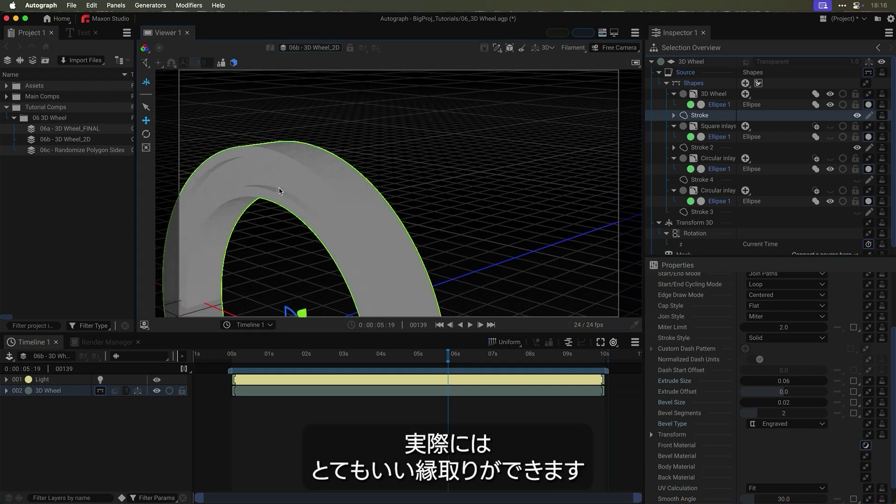
scroll(279, 191, up, 5)
scroll(324, 198, up, 3)
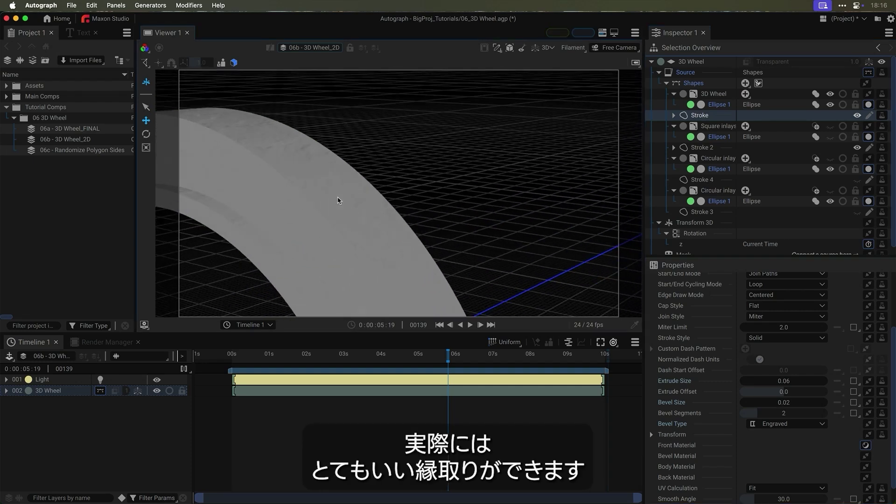
drag(339, 201, 266, 181)
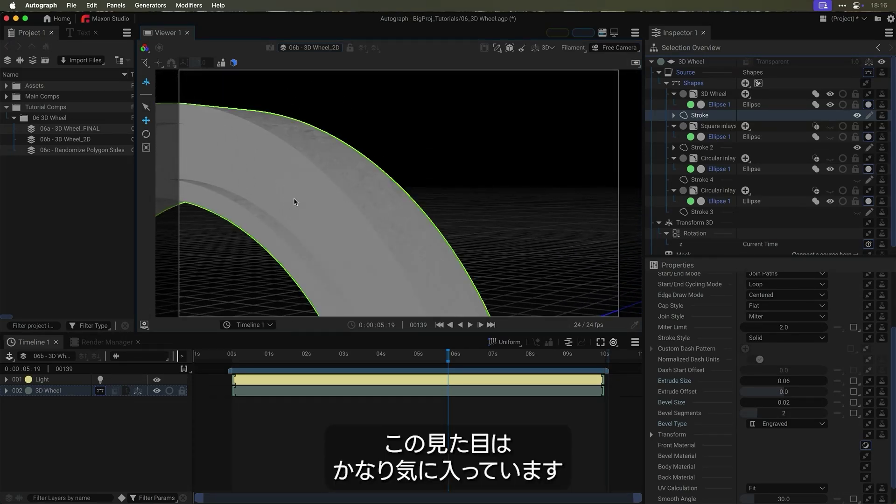
drag(301, 211, 268, 224)
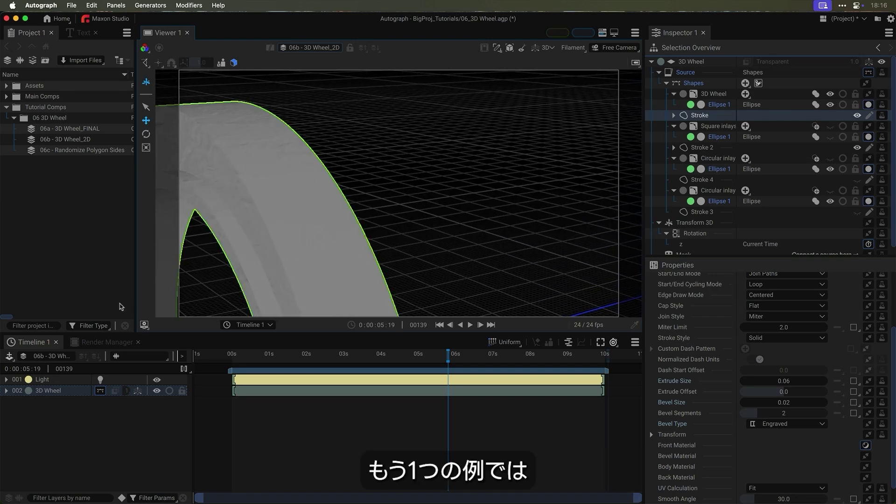
Step: Open the 06c - Randomize Polygon Sides composition in 2D view and scrub its animation to 0:00:05:06
double_click(34, 151)
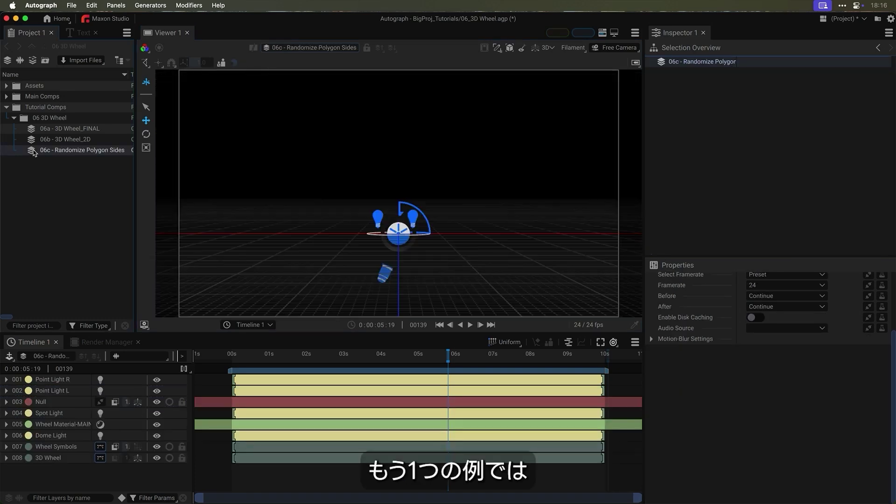
click(545, 47)
click(545, 61)
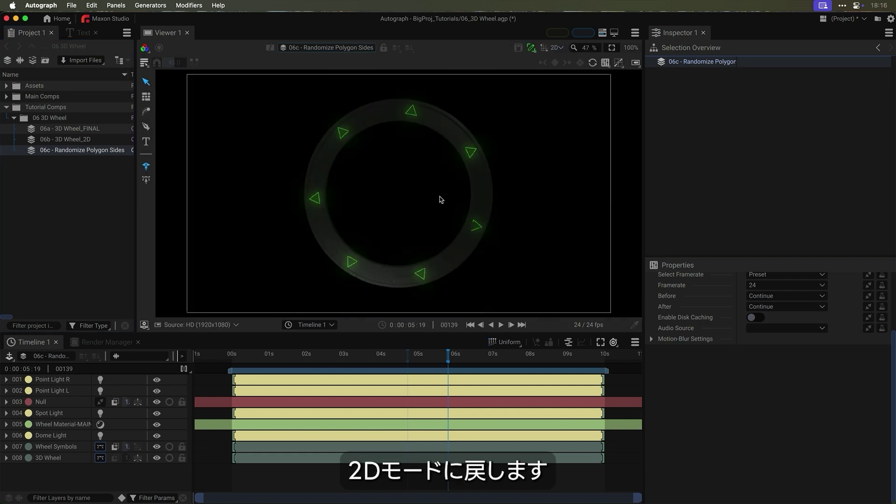
click(410, 358)
drag(400, 359, 427, 354)
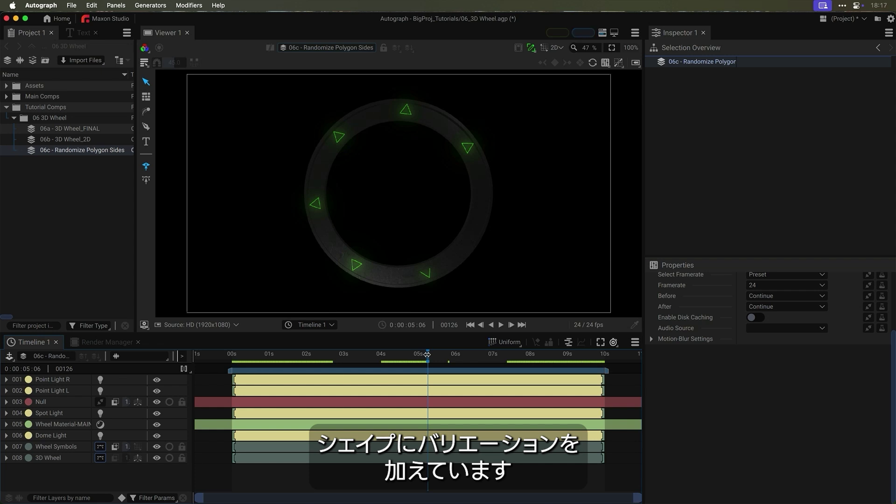
Step: Examine the Polygon 1 shape and the Path Cloner modifier of the Wheel Symbols layer around 0:00:05:03
click(422, 429)
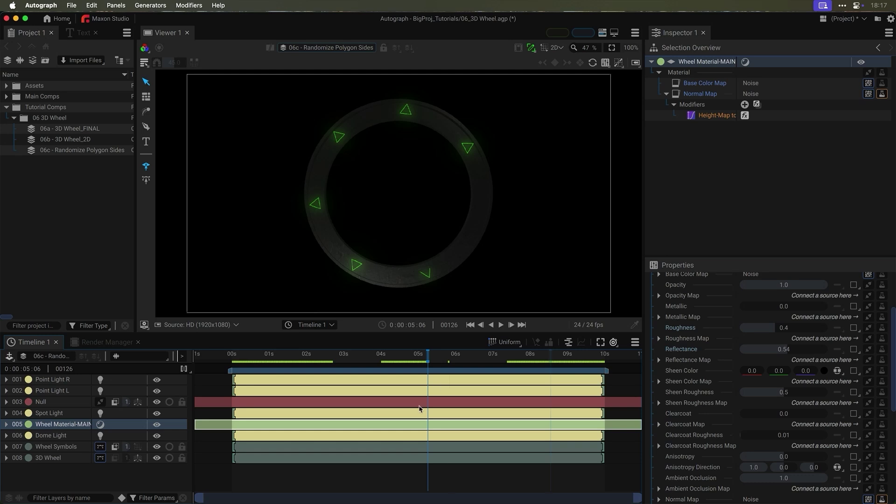
click(408, 448)
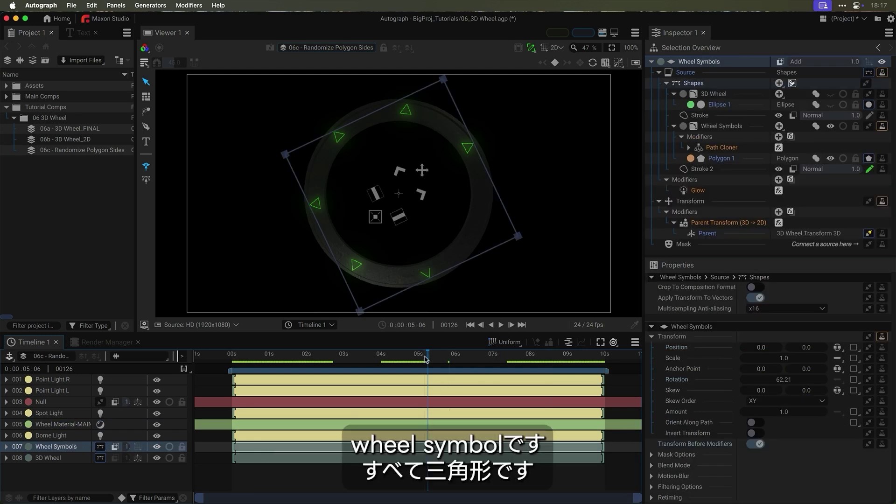
mouse_move(426, 360)
mouse_down()
mouse_move(395, 359)
mouse_move(429, 355)
mouse_up()
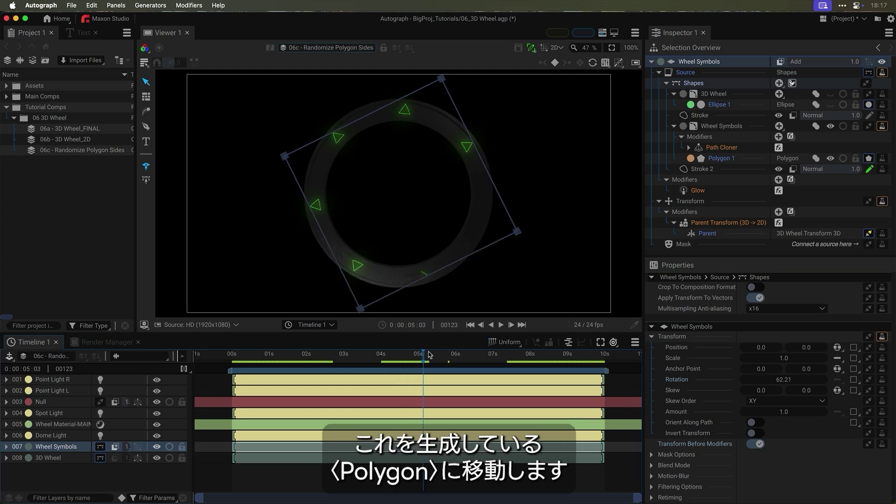
click(721, 158)
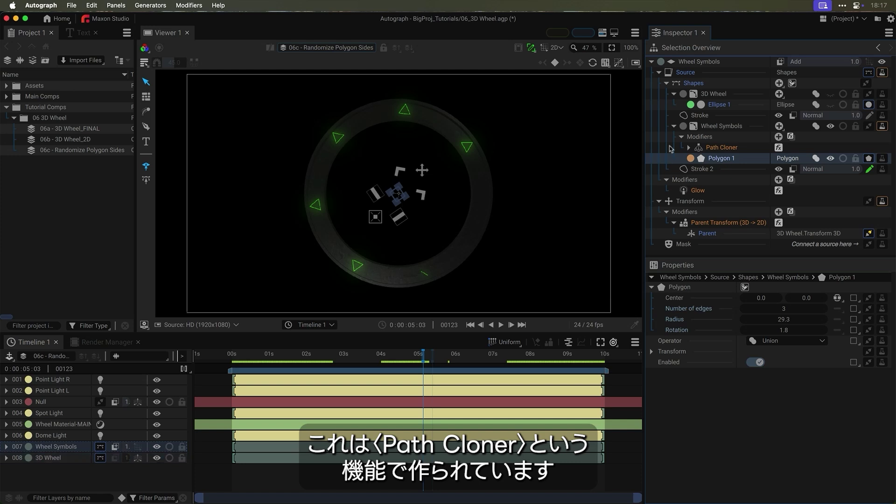
click(751, 149)
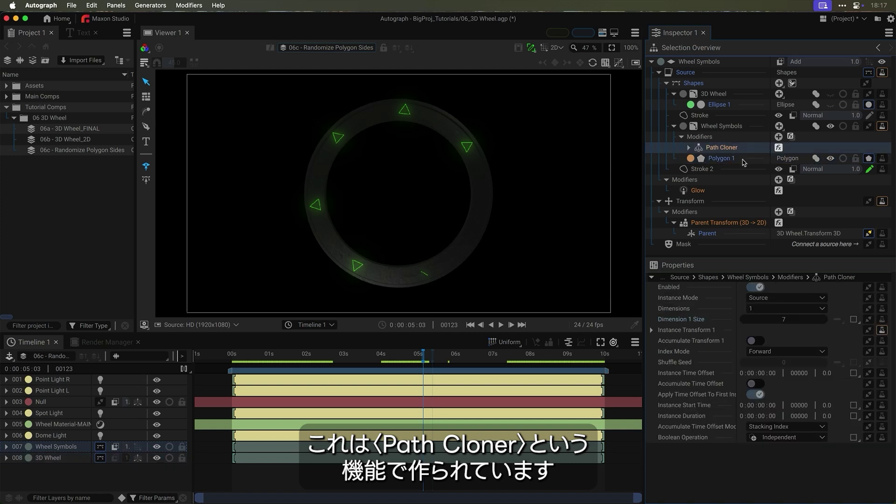
click(745, 160)
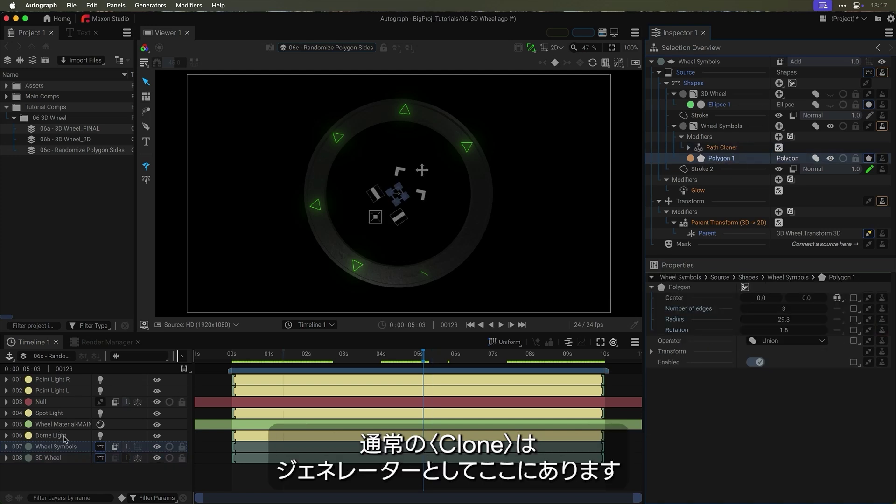
Step: Look up the Cloner among the generators for new layers without adding it, and reselect the Wheel Symbols layer
click(73, 472)
key(Tab)
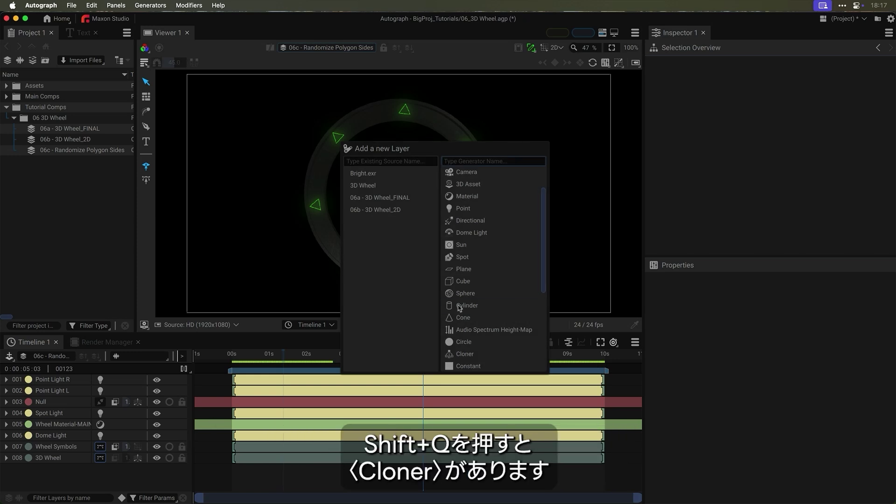
scroll(491, 256, down, 3)
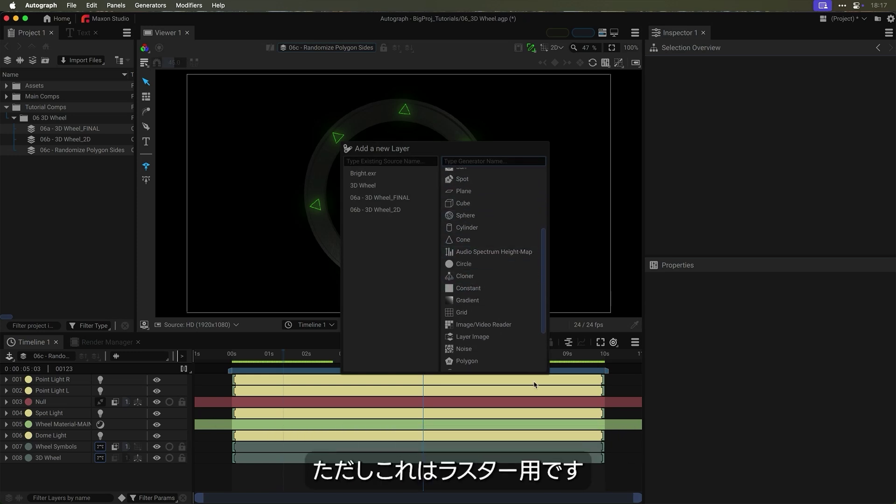
key(Escape)
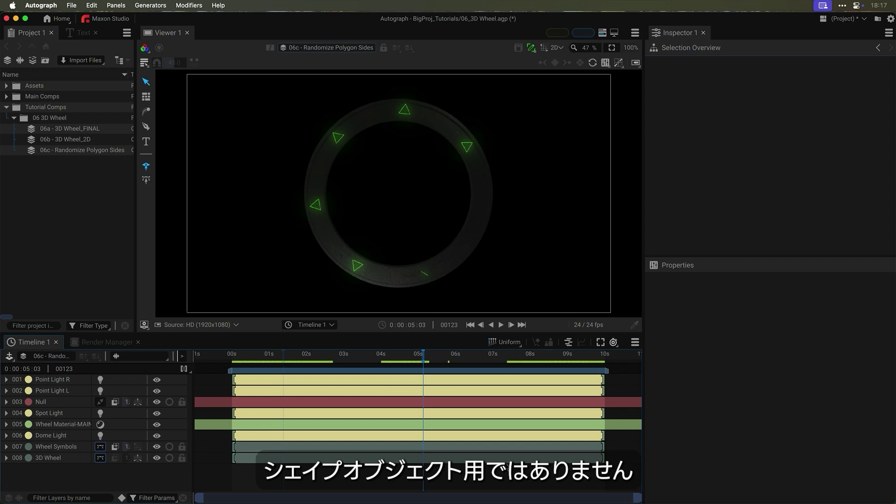
click(502, 452)
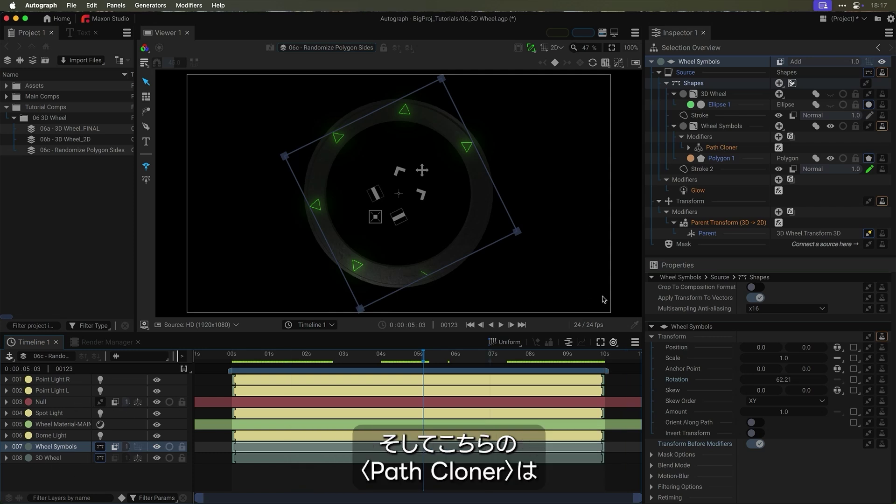
Step: Look up Path Cloner among the modifiers available for the Wheel Symbols shape group without adding it
click(719, 127)
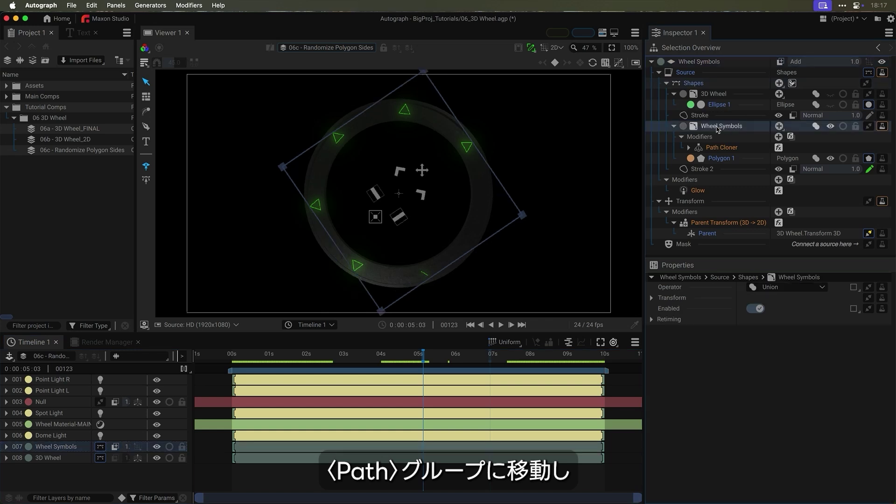
right_click(881, 133)
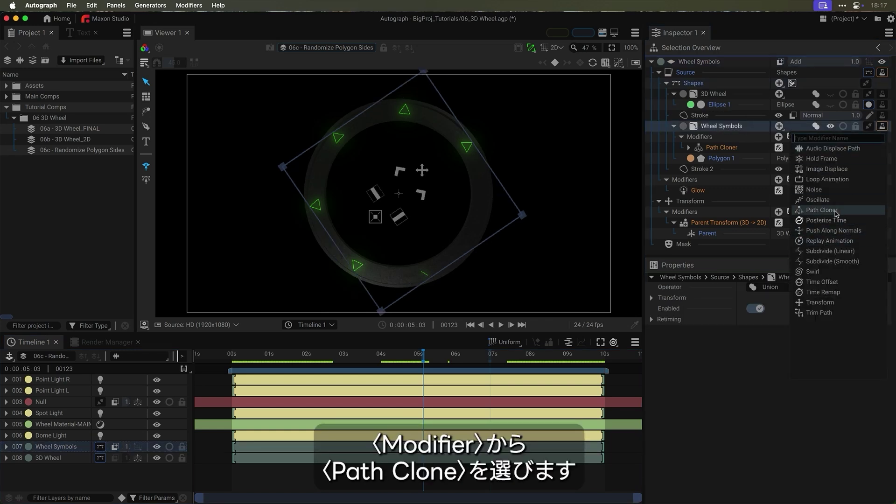
click(747, 157)
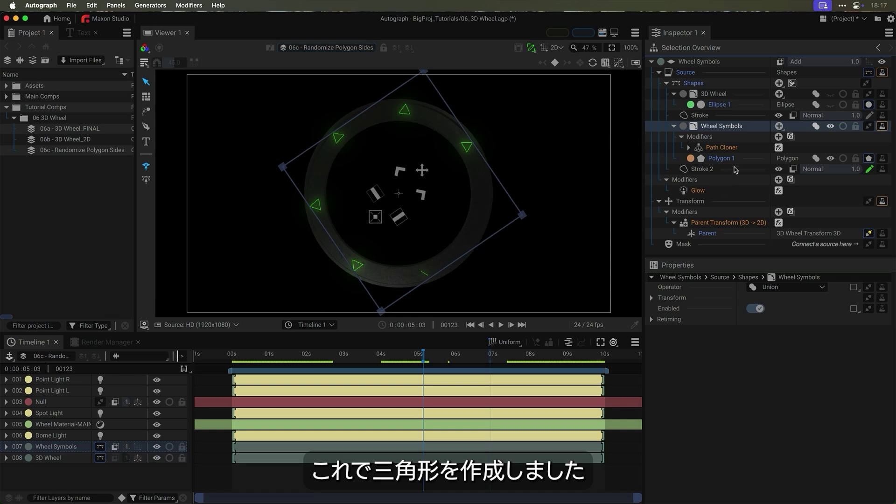
Step: Add a Random generator to the Number of edges property of Polygon 1
click(735, 158)
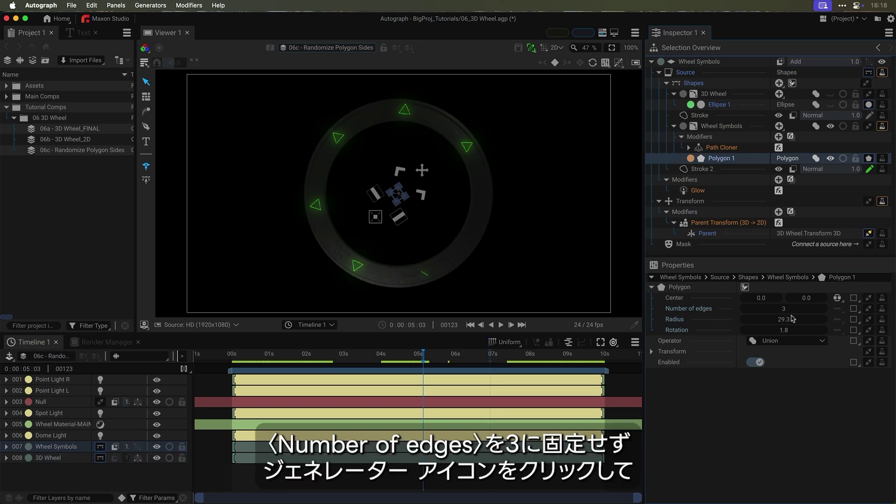
click(869, 309)
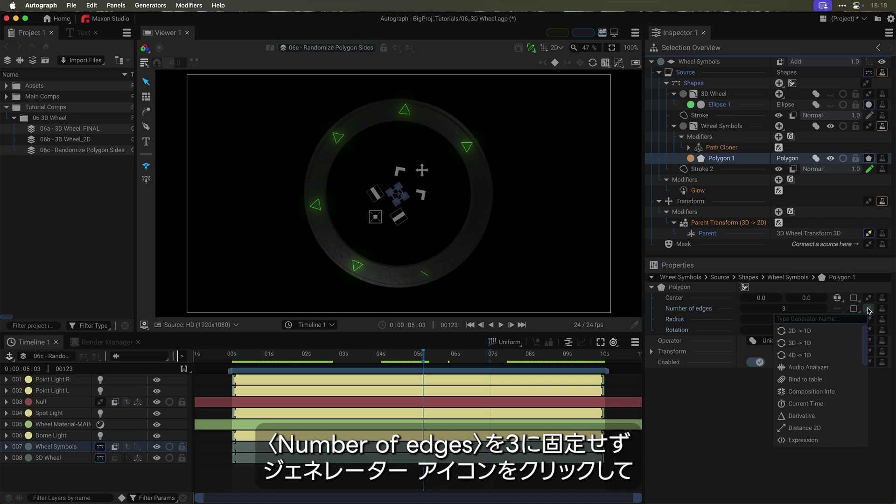
scroll(826, 402, down, 5)
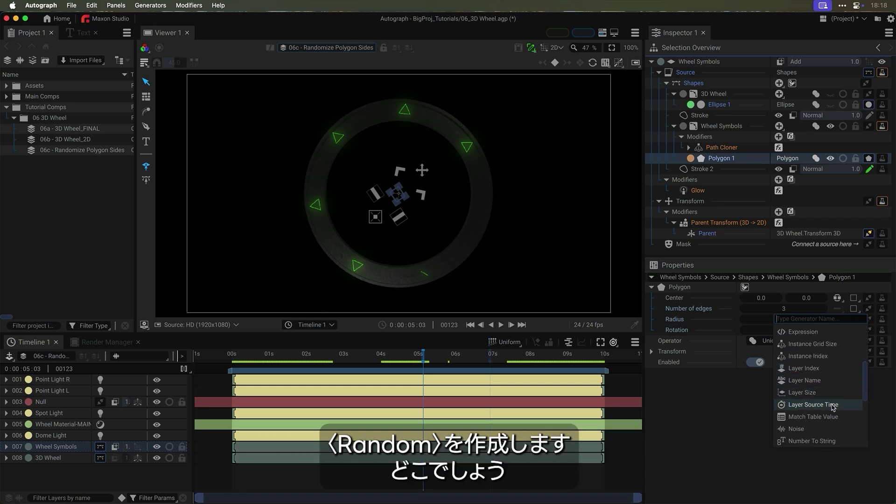
scroll(834, 408, down, 3)
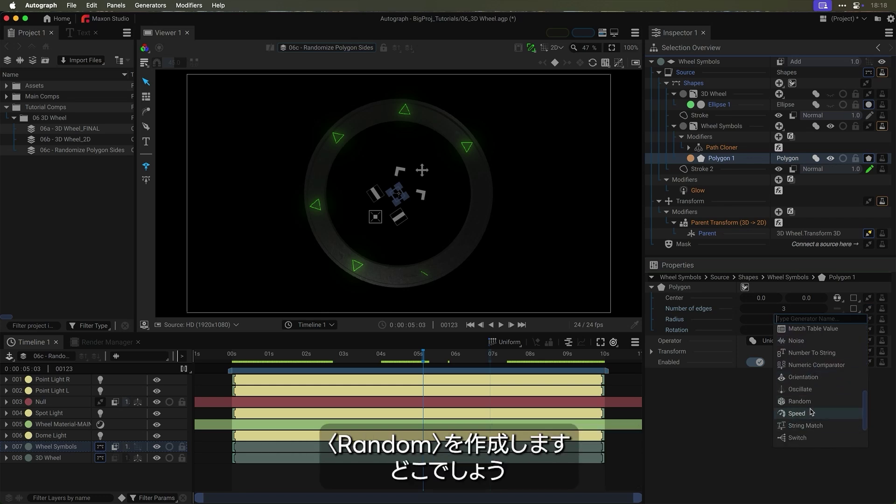
scroll(813, 409, down, 2)
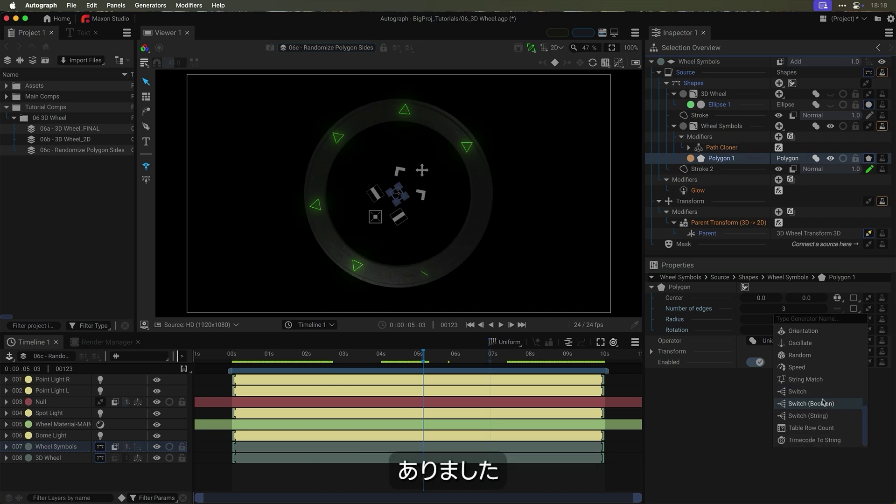
click(815, 369)
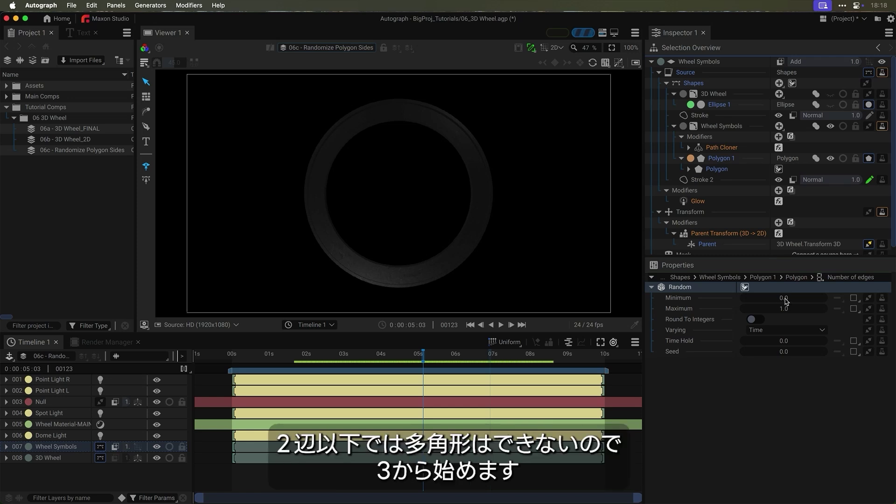
Step: Set the Random generator's Minimum to 3 and Maximum to 6, and enable Round To Integers
click(787, 299)
text(3)
key(Return)
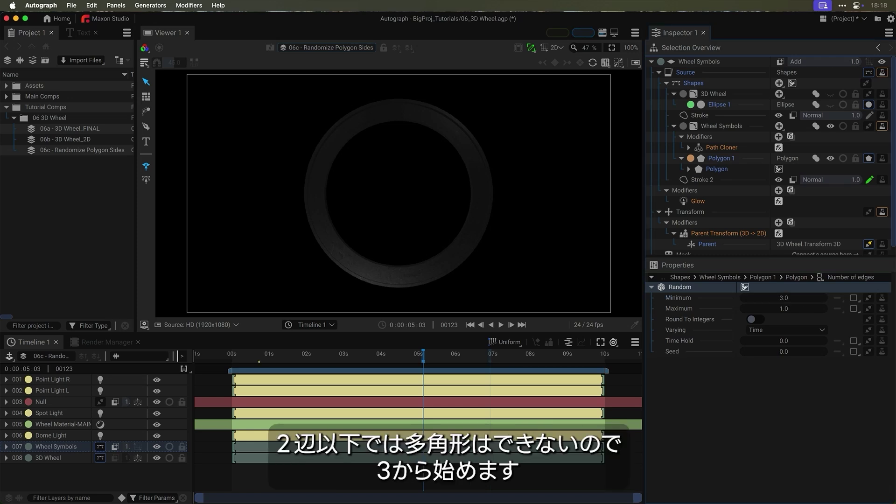
click(786, 309)
text(6)
key(Return)
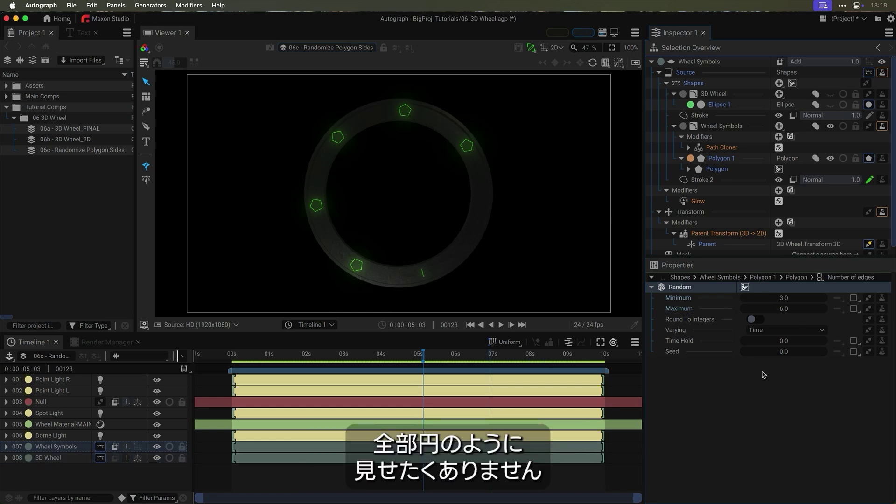
click(754, 320)
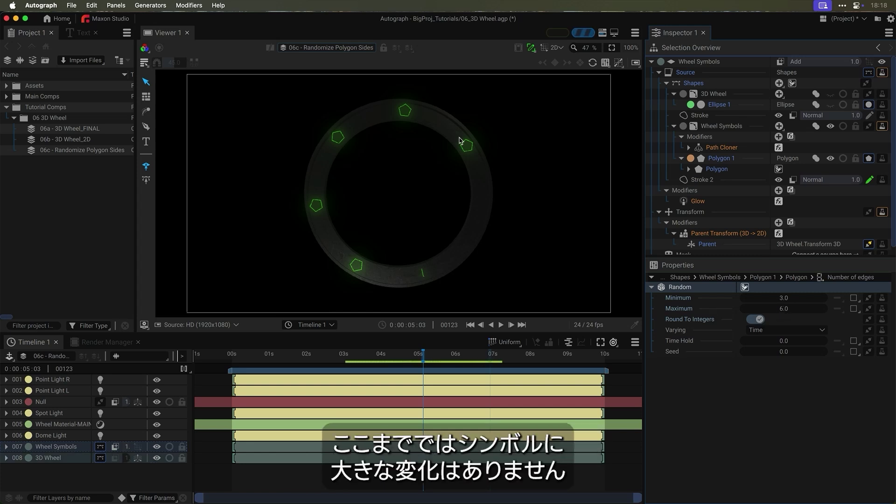
Step: Enlarge the view of the wheel, check the Varying options, and scrub to 0:00:04:19 to examine the polygons' sides over time
scroll(459, 137, up, 3)
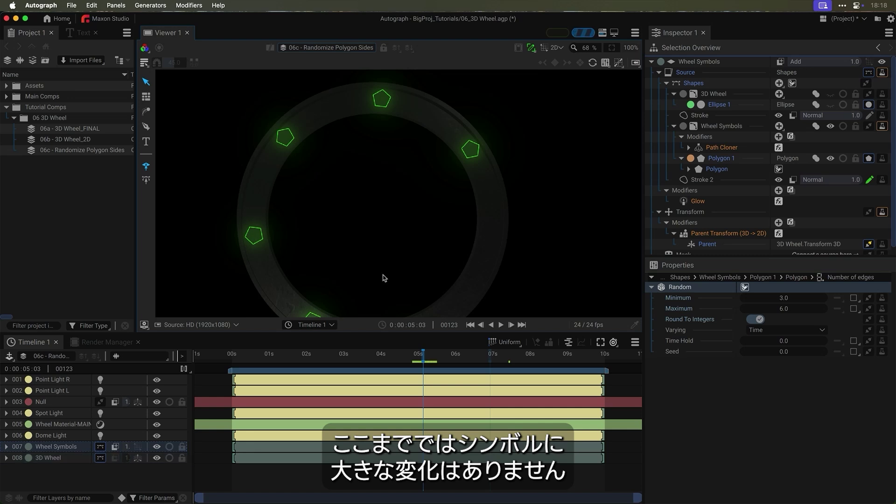
drag(400, 335, 400, 384)
drag(448, 286, 460, 249)
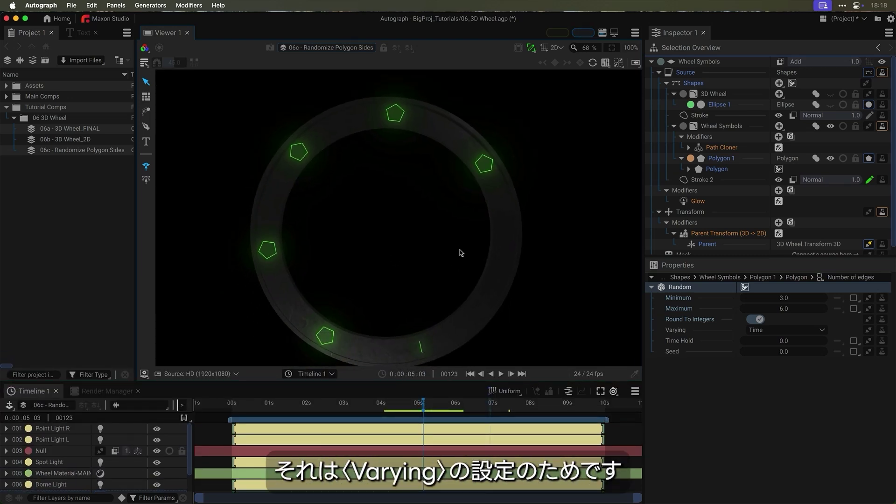
click(779, 333)
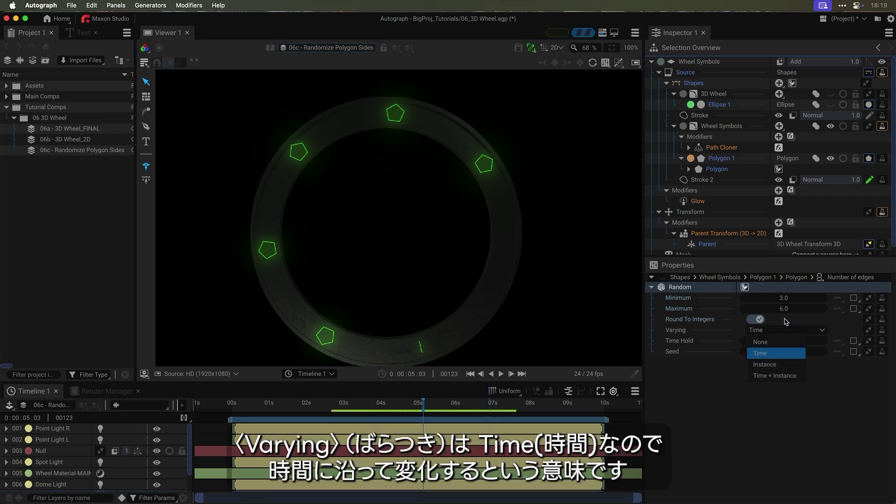
click(404, 404)
mouse_move(403, 405)
mouse_down()
mouse_move(391, 405)
mouse_move(430, 405)
mouse_move(412, 410)
mouse_up()
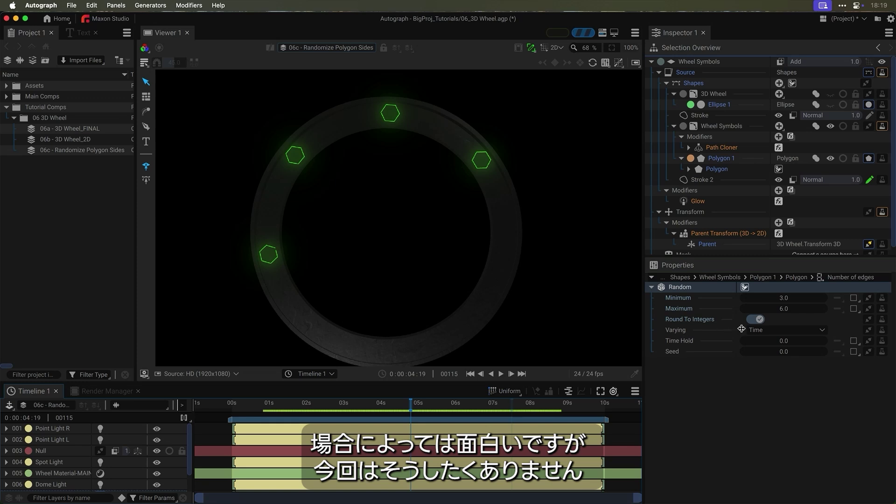
Step: Set the Random generator's Varying option to Instance and preview the symbols up to 0:00:06:05
click(761, 330)
click(775, 362)
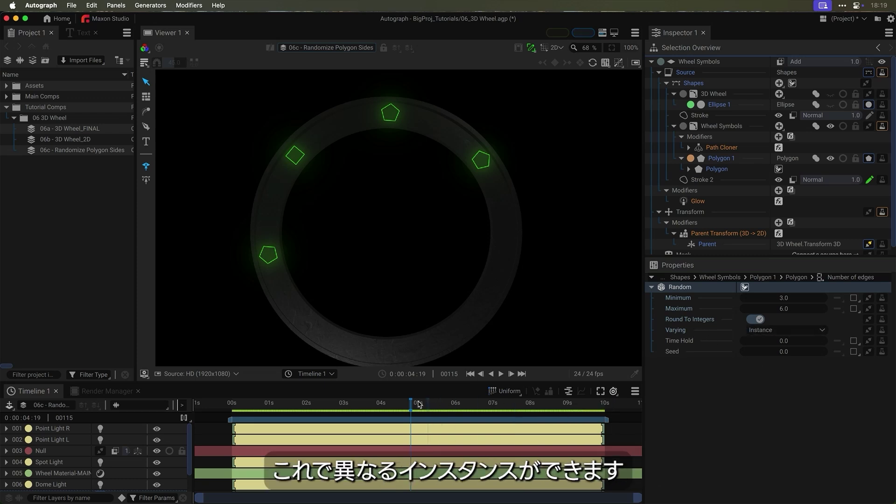
key(space)
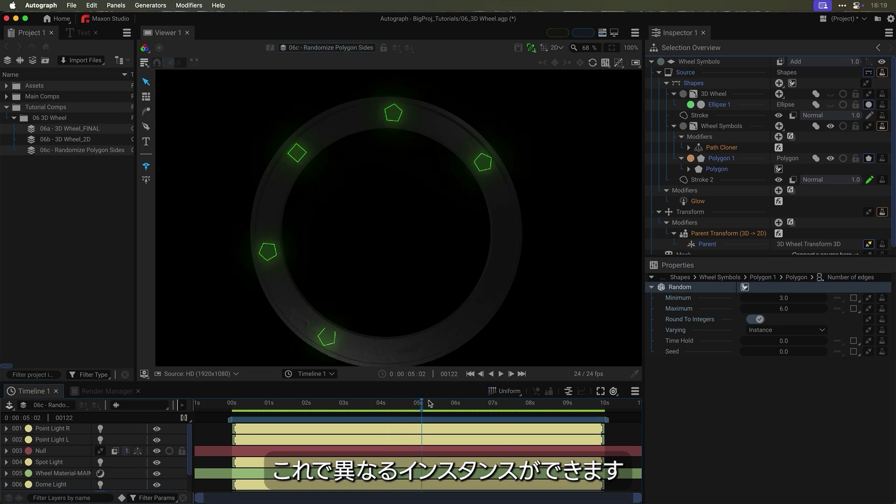
click(463, 401)
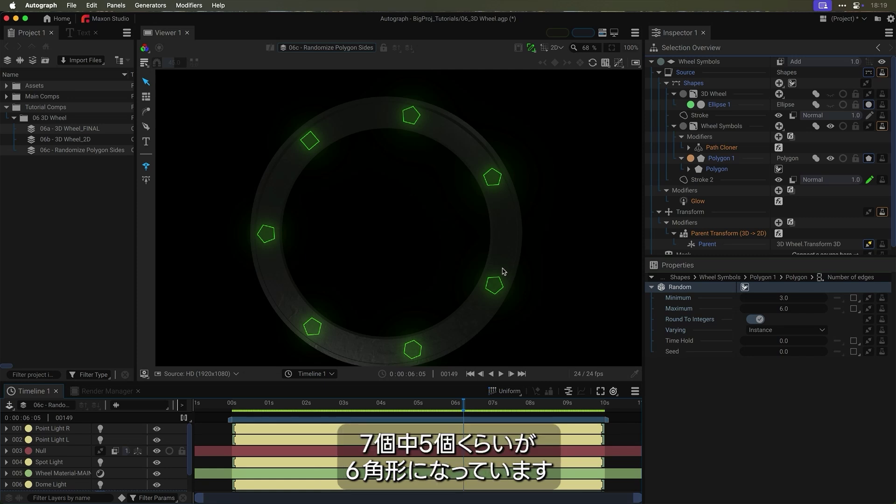
Step: Try several Seed values for the Random generator and settle on 7
click(785, 352)
text(2)
key(Return)
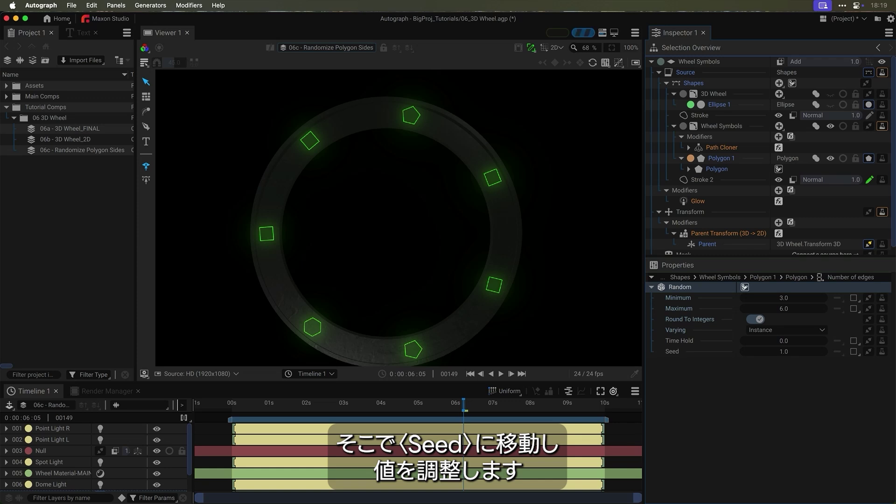
key(Up)
key(Up)
key(Up)
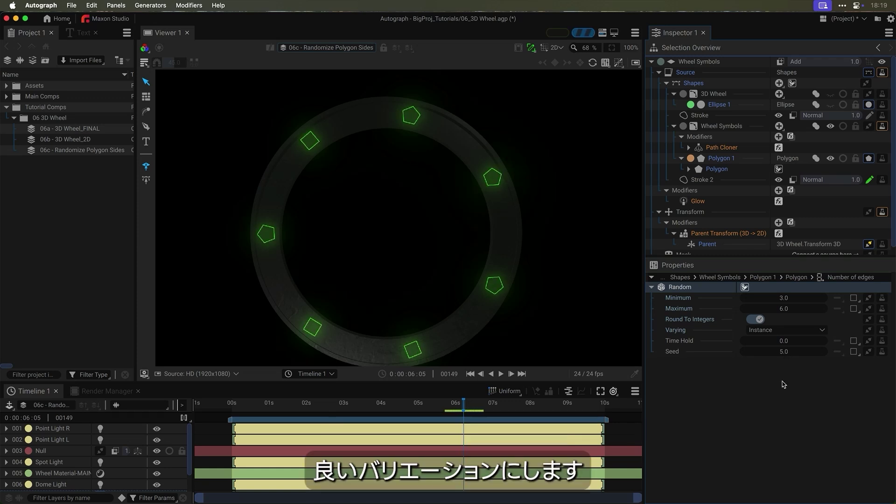
click(784, 351)
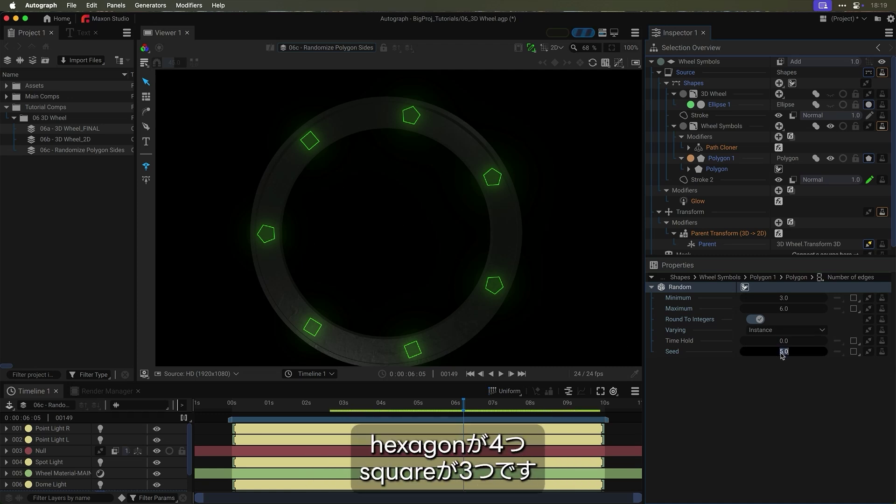
text(7)
key(Return)
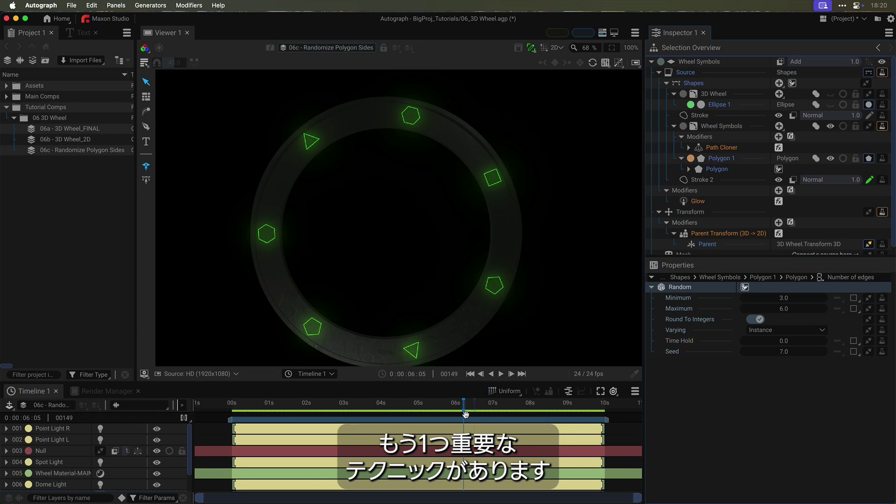
Step: Examine how Stroke 2's End property draws the symbols, scrubbing the animation back to 0:00:04:06
mouse_move(415, 407)
mouse_down()
mouse_move(372, 408)
mouse_move(455, 400)
mouse_move(369, 409)
mouse_move(421, 408)
mouse_up()
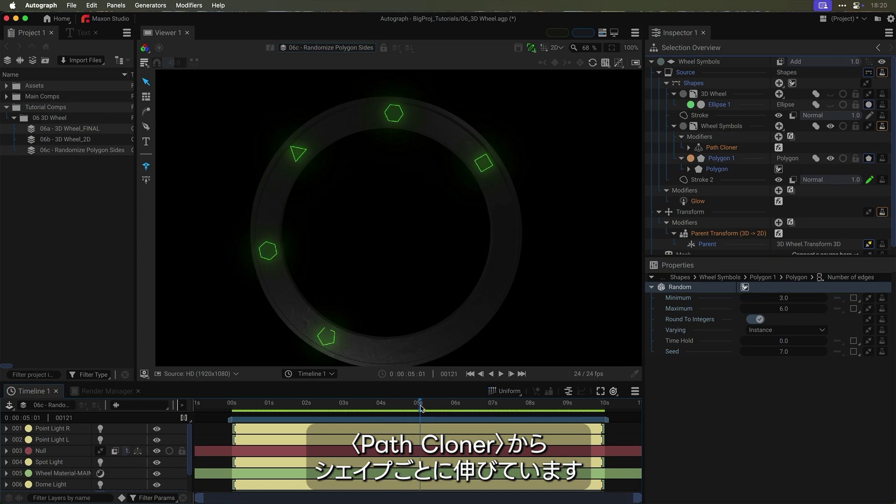
click(704, 181)
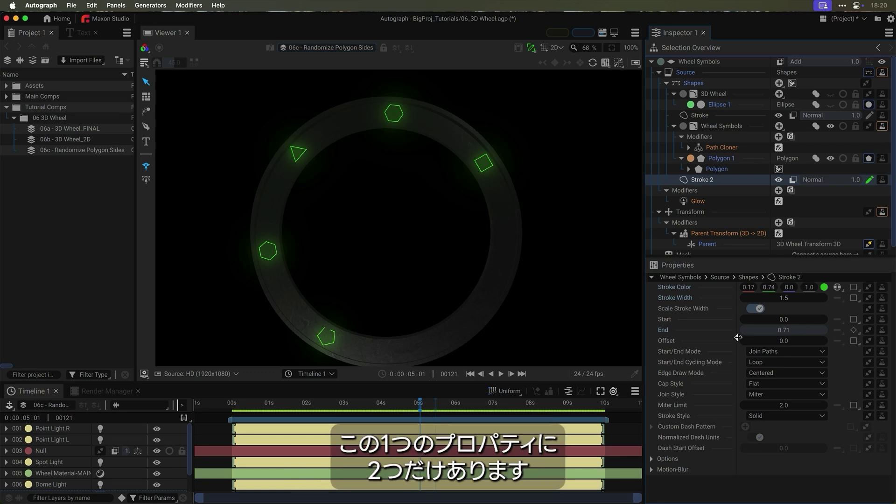
mouse_move(421, 403)
mouse_down()
mouse_move(374, 402)
mouse_move(451, 403)
mouse_move(391, 405)
mouse_up()
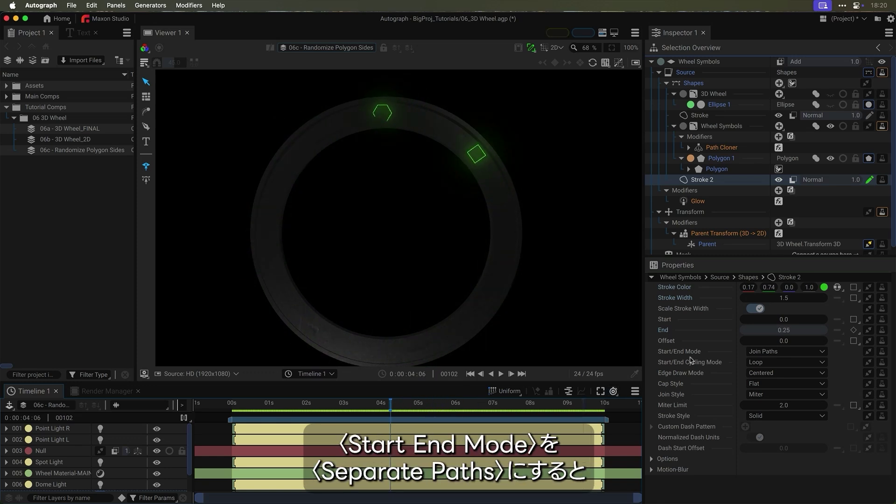
Step: Try Separate Paths as Stroke 2's Start/End Mode while scrubbing to 0:00:04:20, and switch the mode back to Join Paths
click(766, 352)
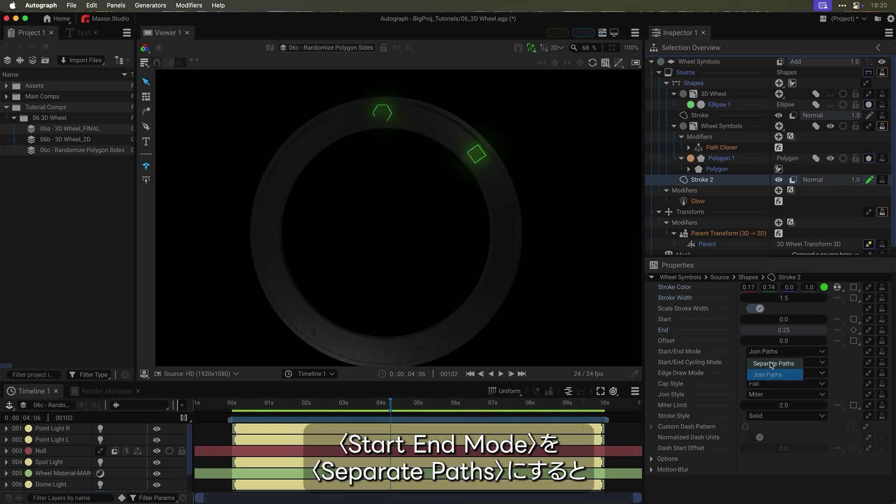
click(772, 364)
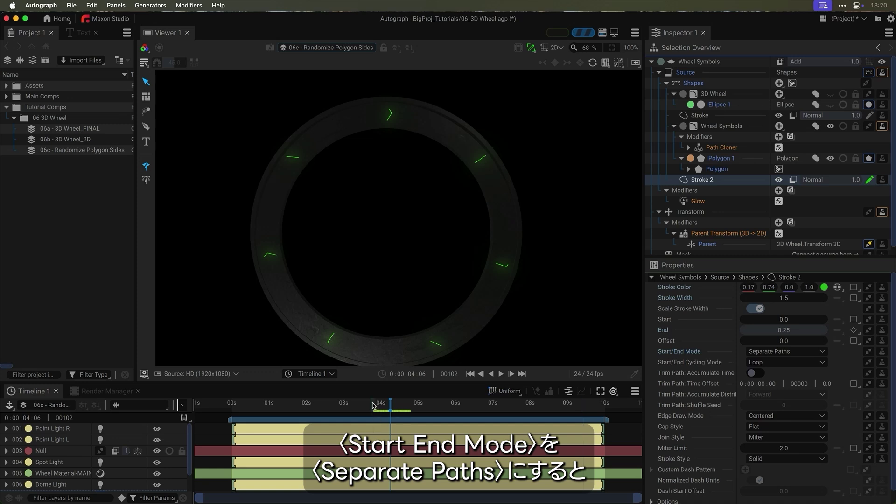
mouse_move(372, 406)
mouse_down()
mouse_move(446, 396)
mouse_move(368, 398)
mouse_move(458, 398)
mouse_move(413, 402)
mouse_up()
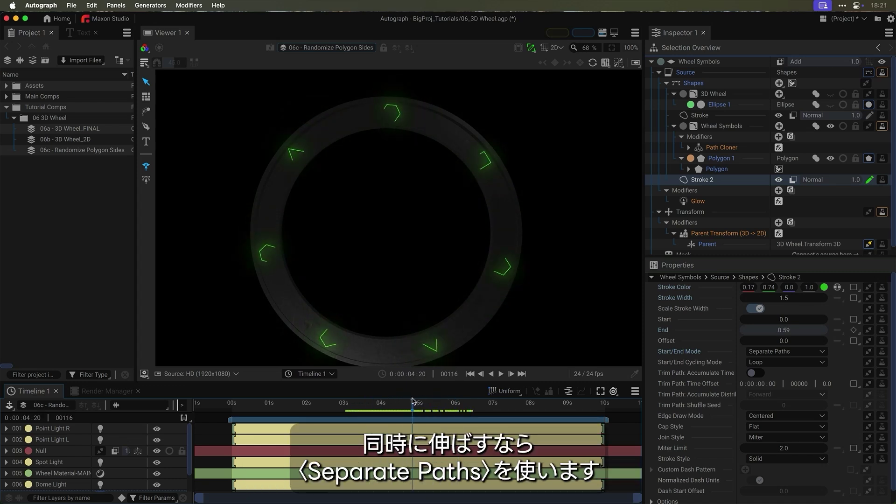
click(794, 353)
click(784, 373)
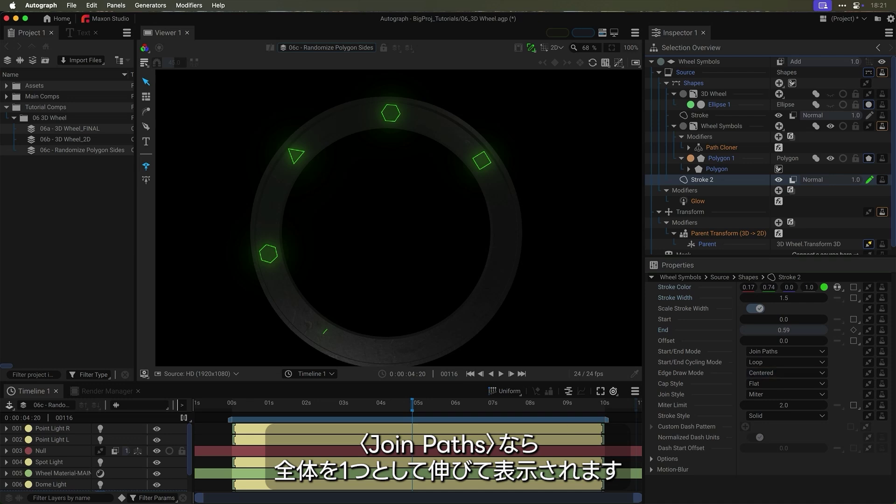